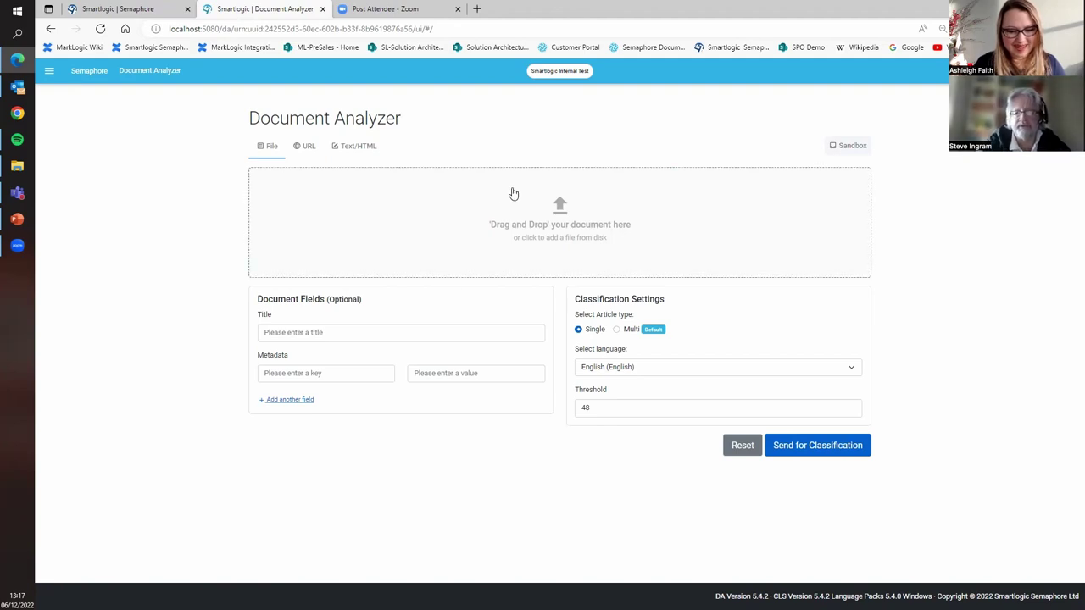
- Choose A SpaceMission.docx from the 1. Docs folder as the file to classify, and open the document in Word
left_click(561, 208)
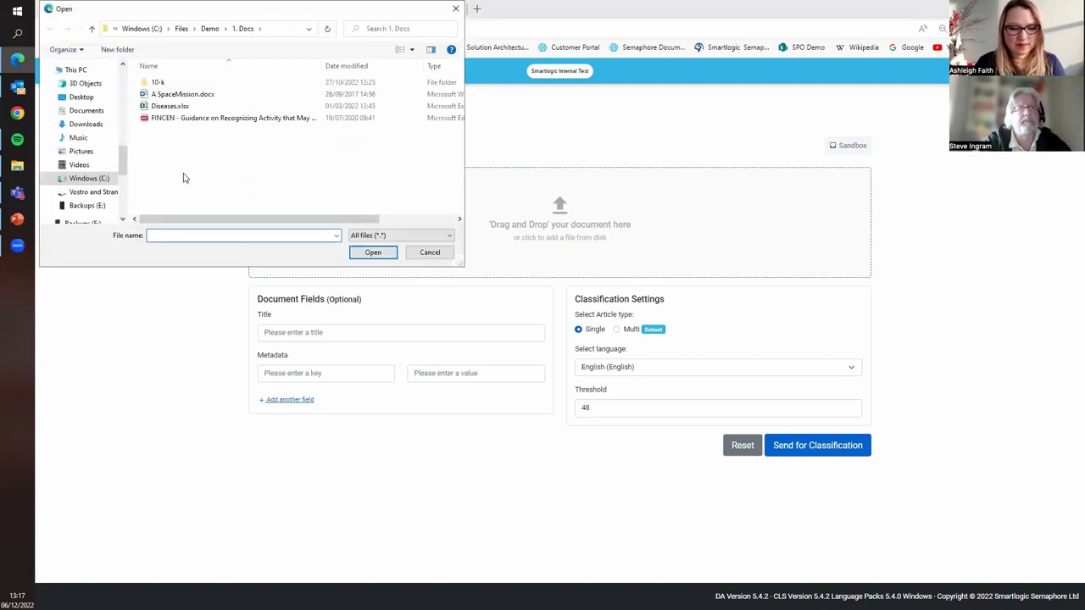
left_click(181, 94)
right_click(180, 94)
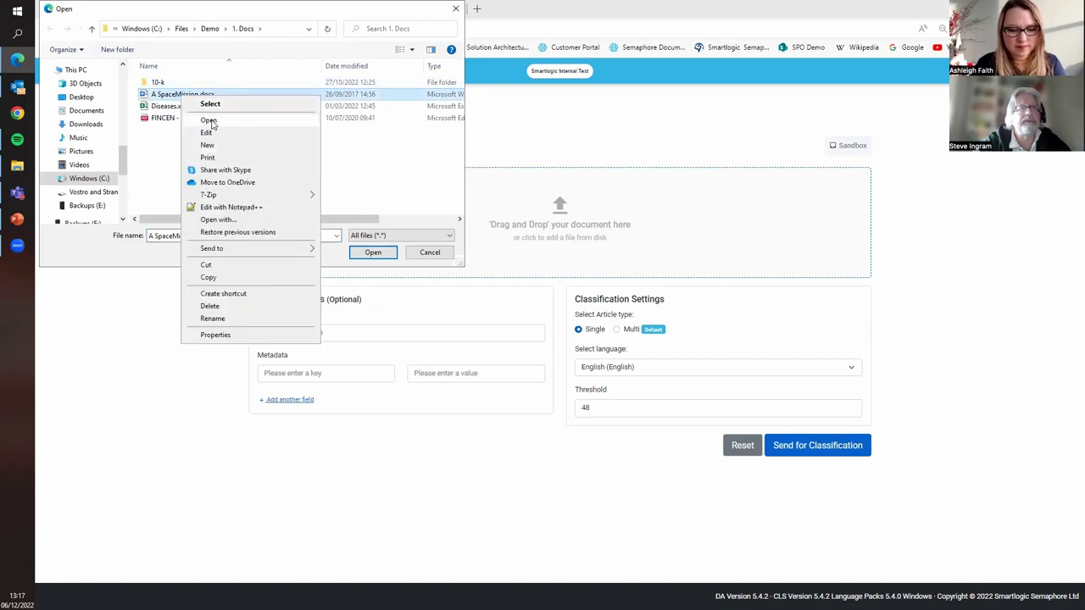
key("Escape")
left_click(375, 252)
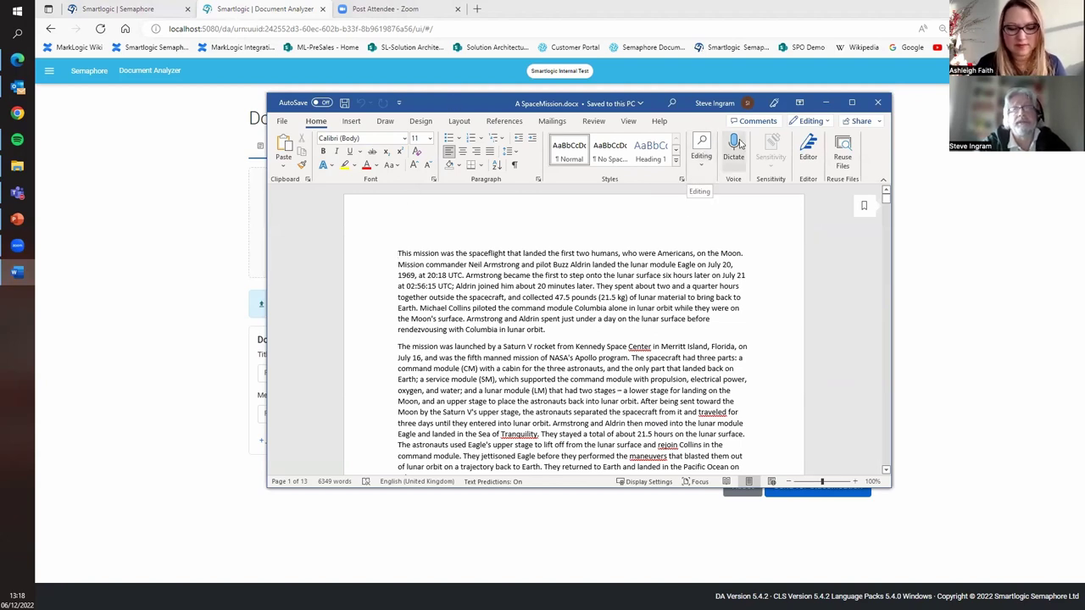
- Maximize the Word document and search its text for "apollo 11"
left_click(852, 103)
left_click(881, 44)
type("apo")
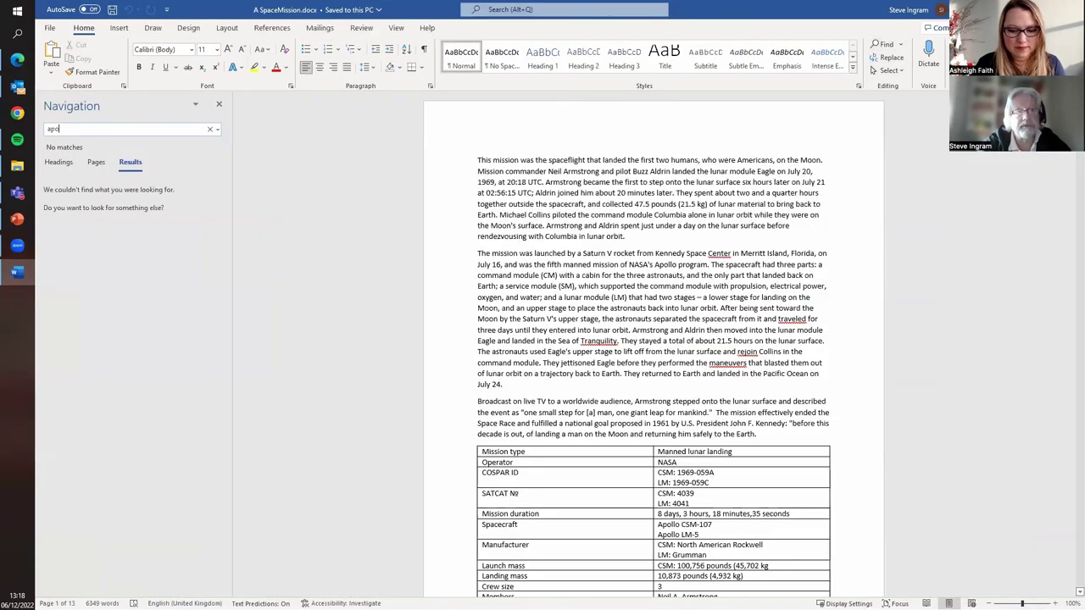
type("llo 11")
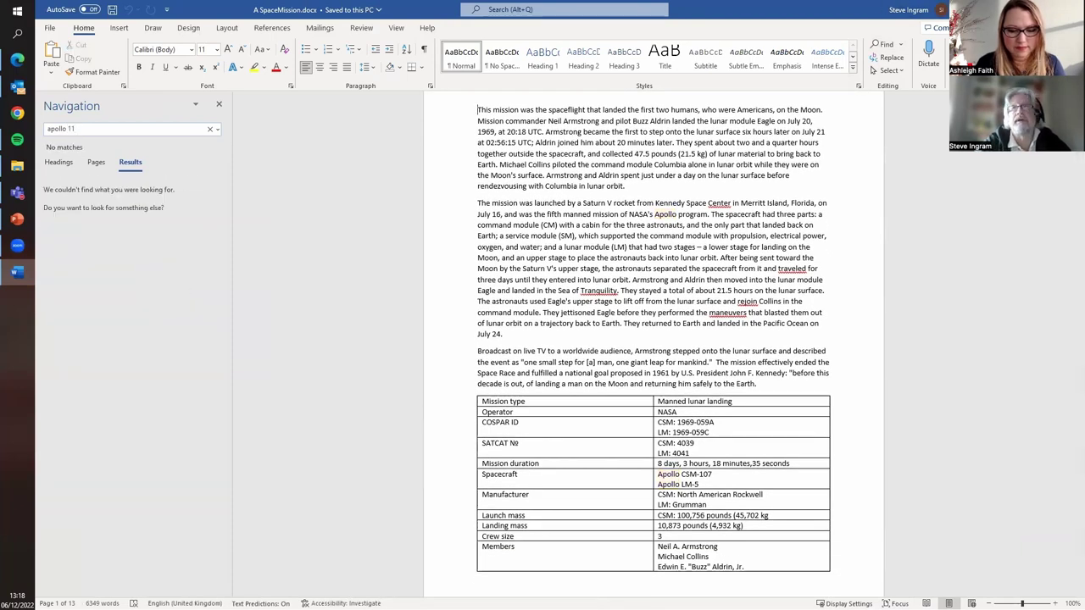
- Put the Word document away and send A SpaceMission.docx for classification in Document Analyzer
double_click(819, 10)
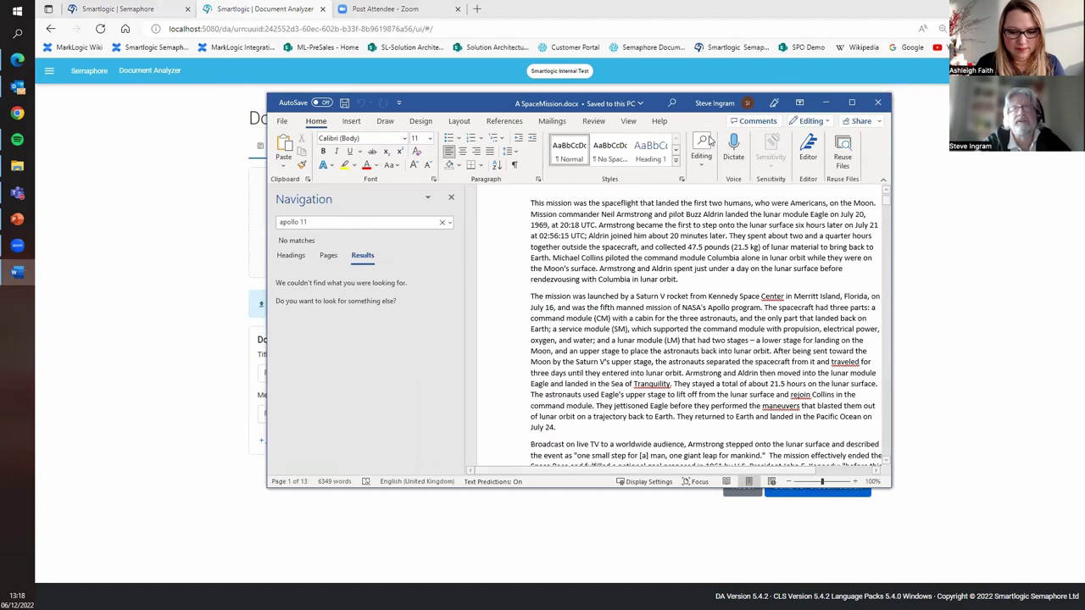
left_click(819, 10)
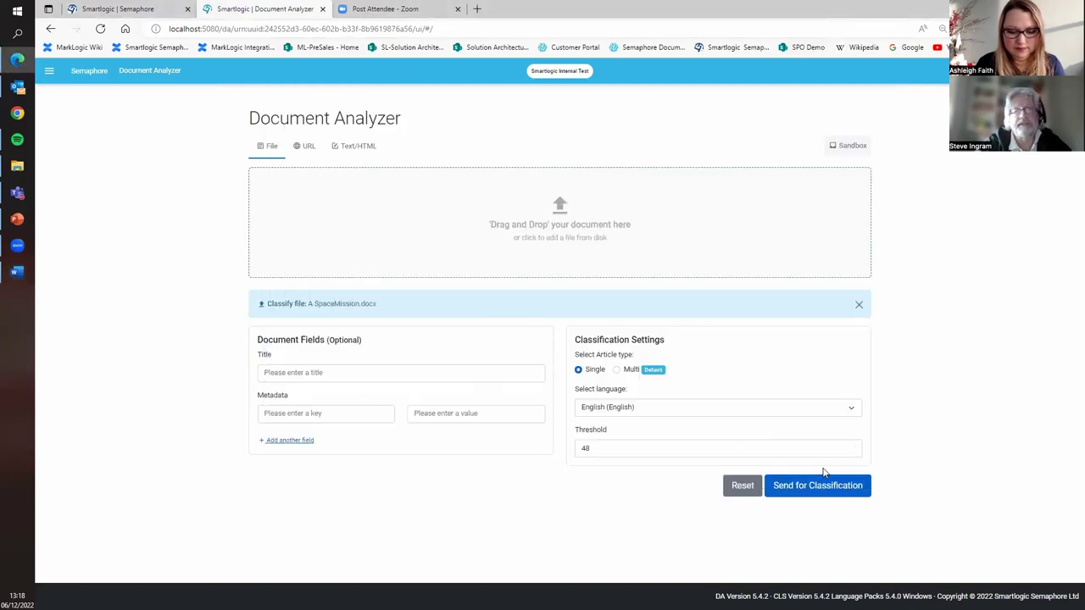
left_click(807, 492)
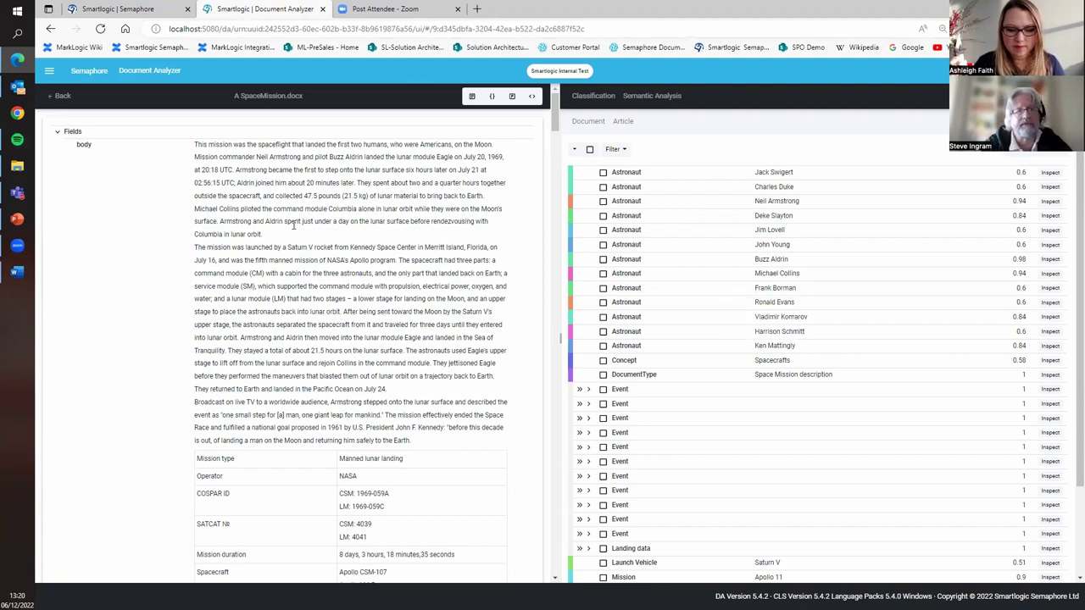
- Examine the classified document's body text and mission details table, and the class types offered for filtering
scroll(282, 375, "down", 3)
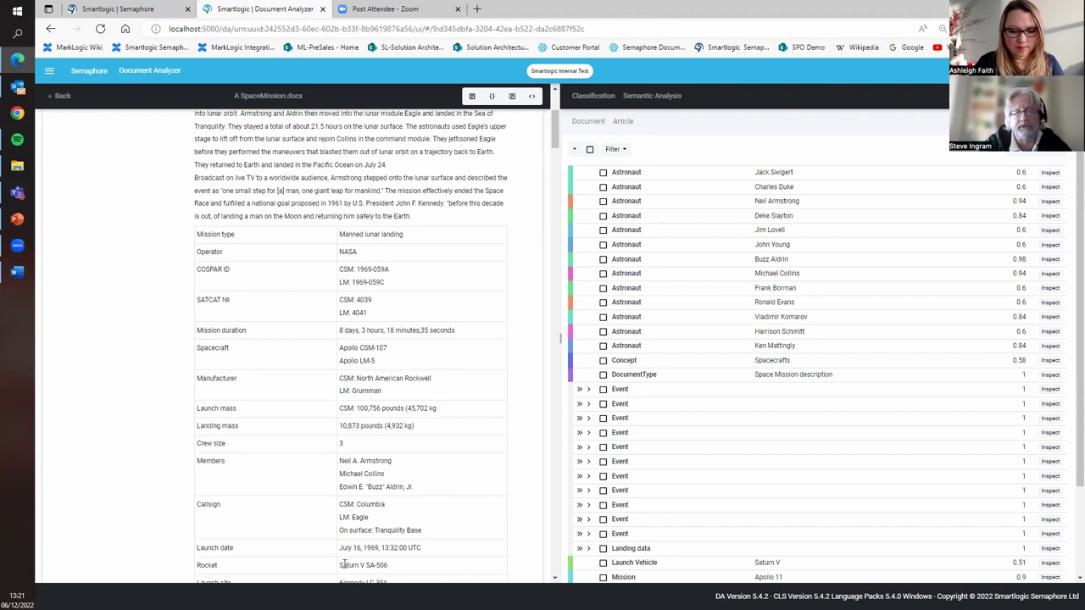
scroll(329, 481, "down", 3)
scroll(335, 469, "up", 5)
scroll(335, 468, "up", 1)
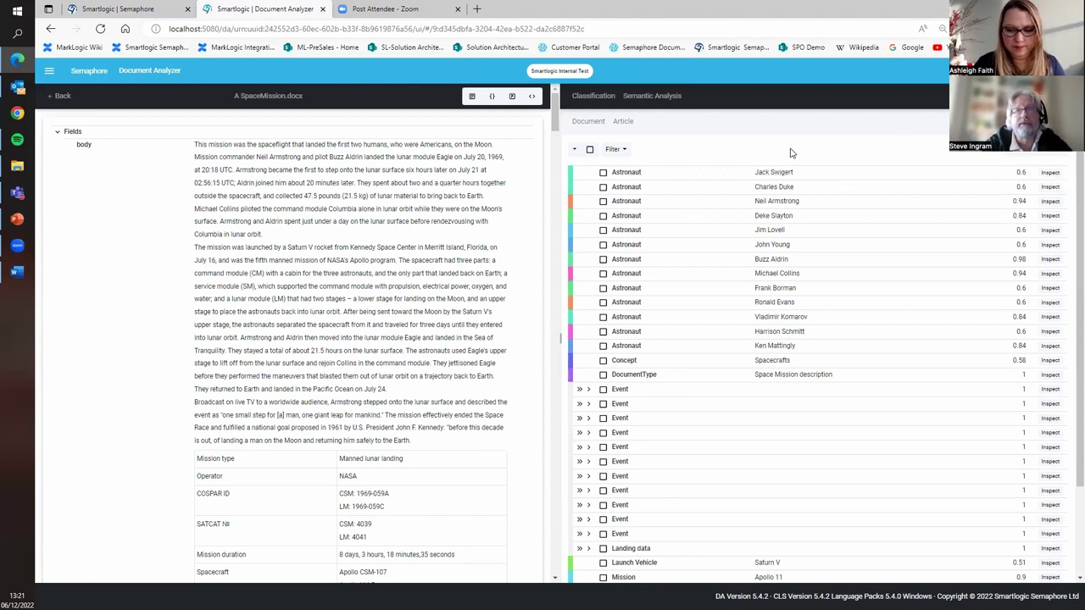
left_click(626, 150)
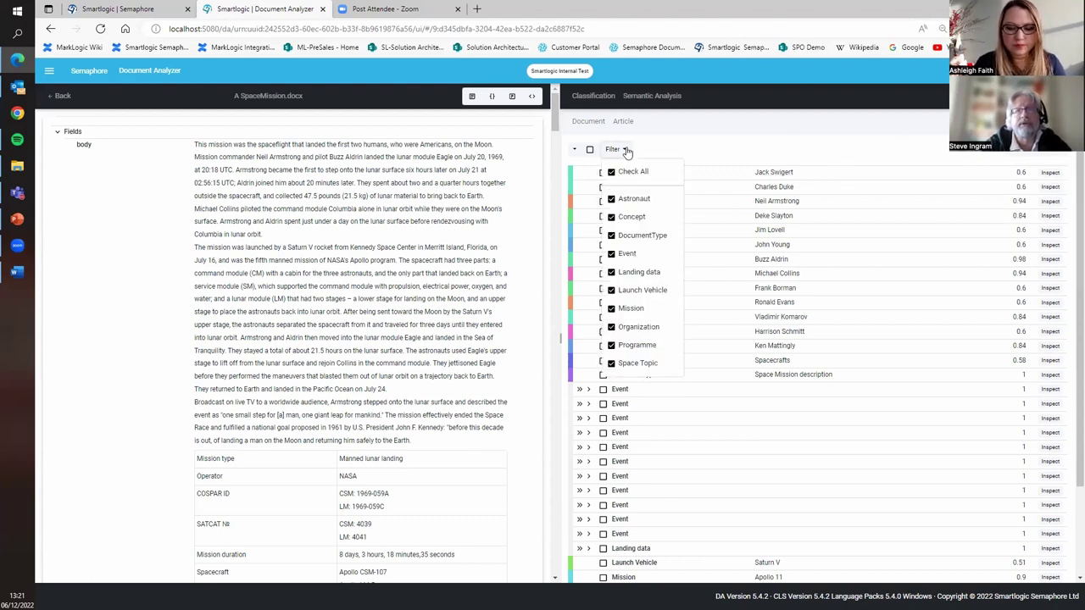
left_click(707, 152)
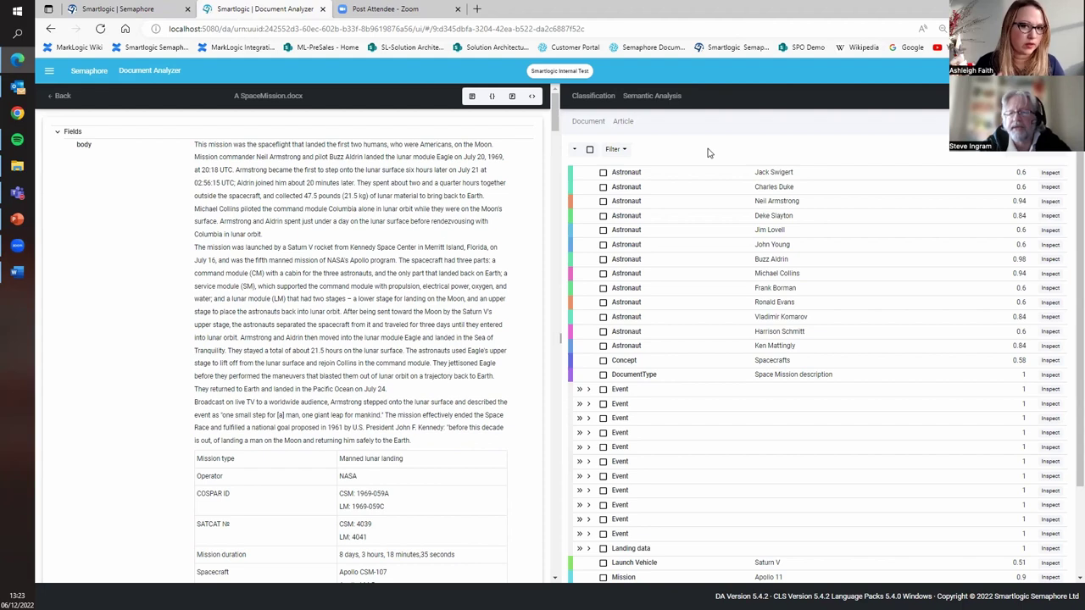
- Filter the DocumentType, Event and Landing data classes out of the classification results
left_click(623, 149)
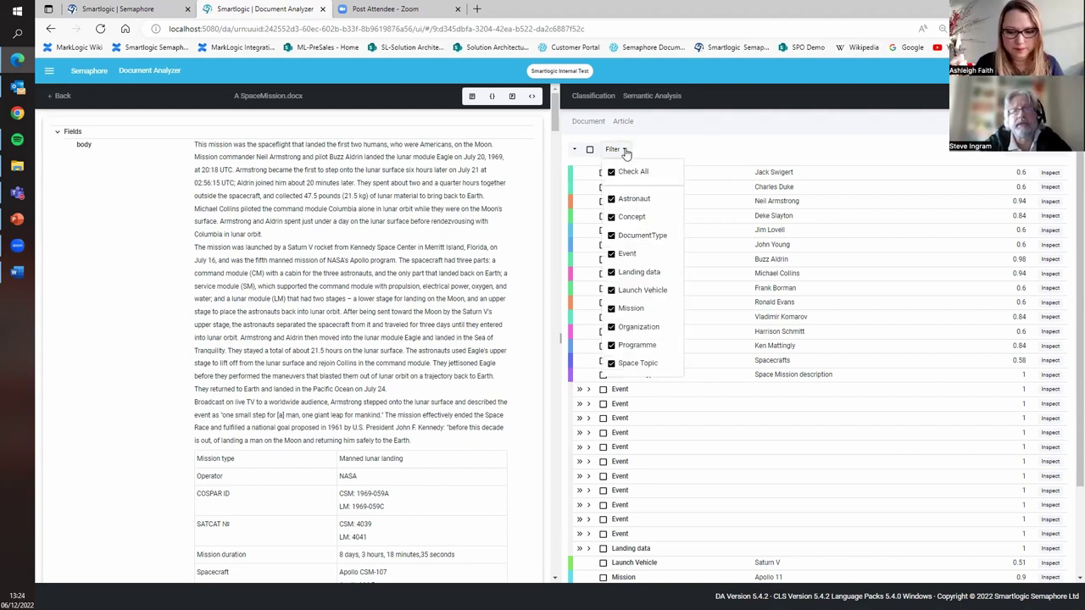
left_click(612, 217)
left_click(612, 217)
left_click(612, 236)
left_click(611, 253)
left_click(611, 272)
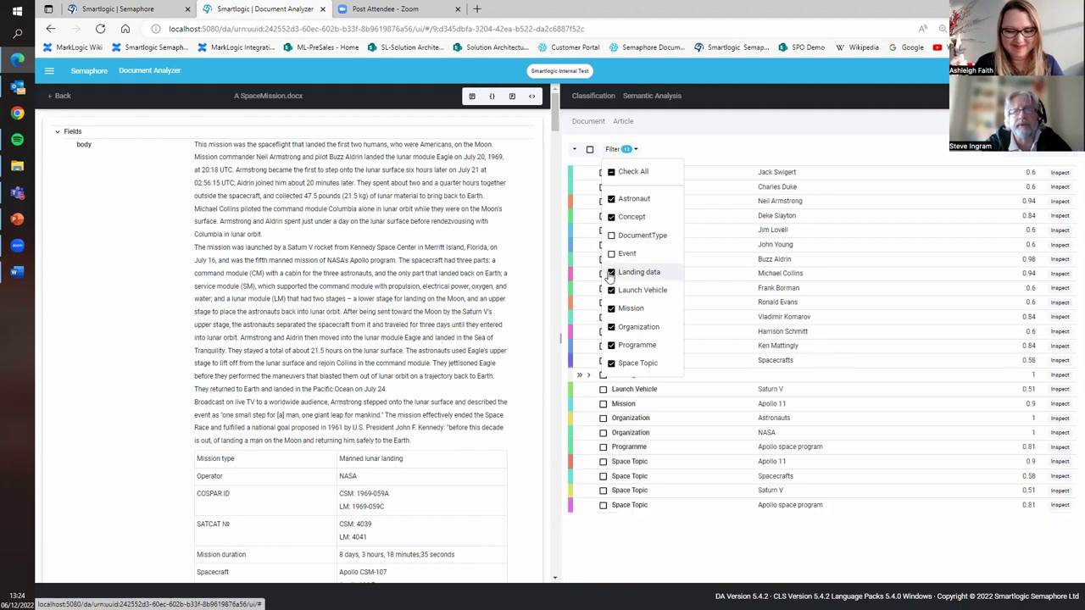
left_click(717, 212)
- Highlight the evidence in the document for the Mission class Apollo 11 and review the results list
left_click(603, 390)
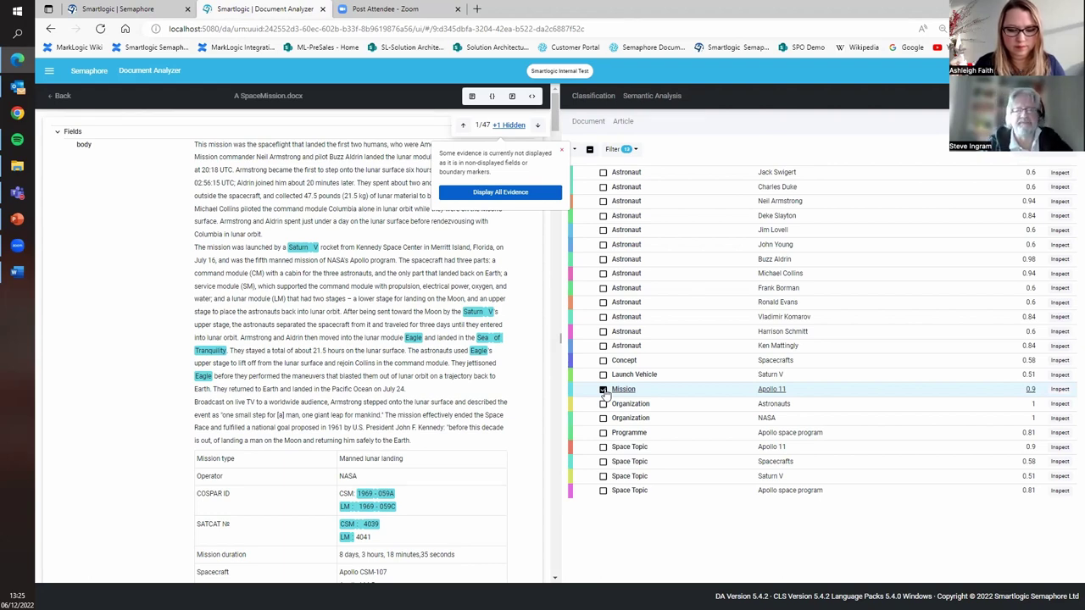
scroll(392, 388, "down", 3)
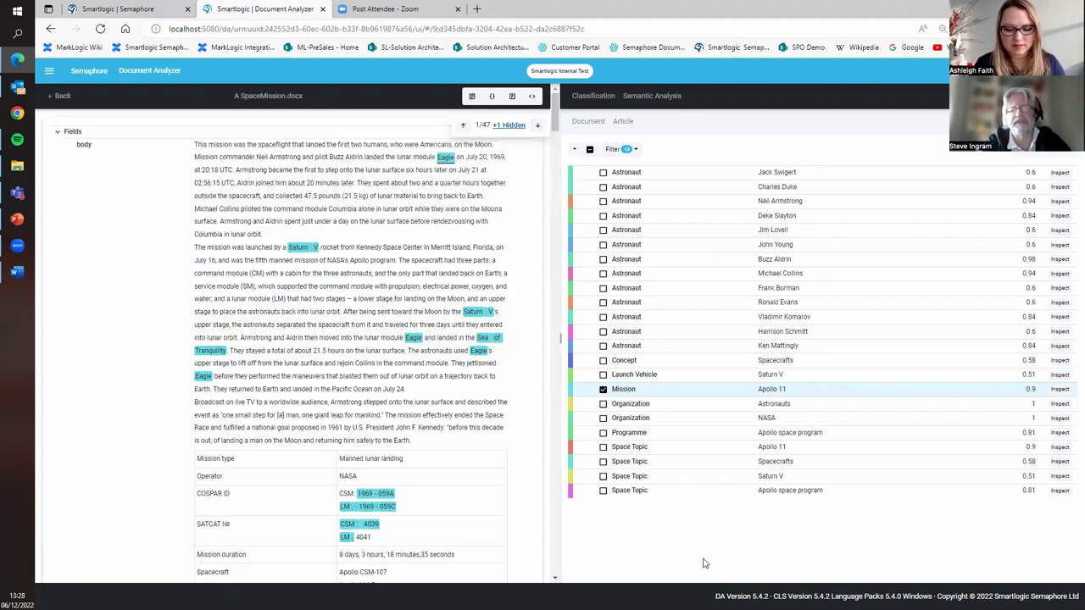
scroll(695, 359, "down", 2)
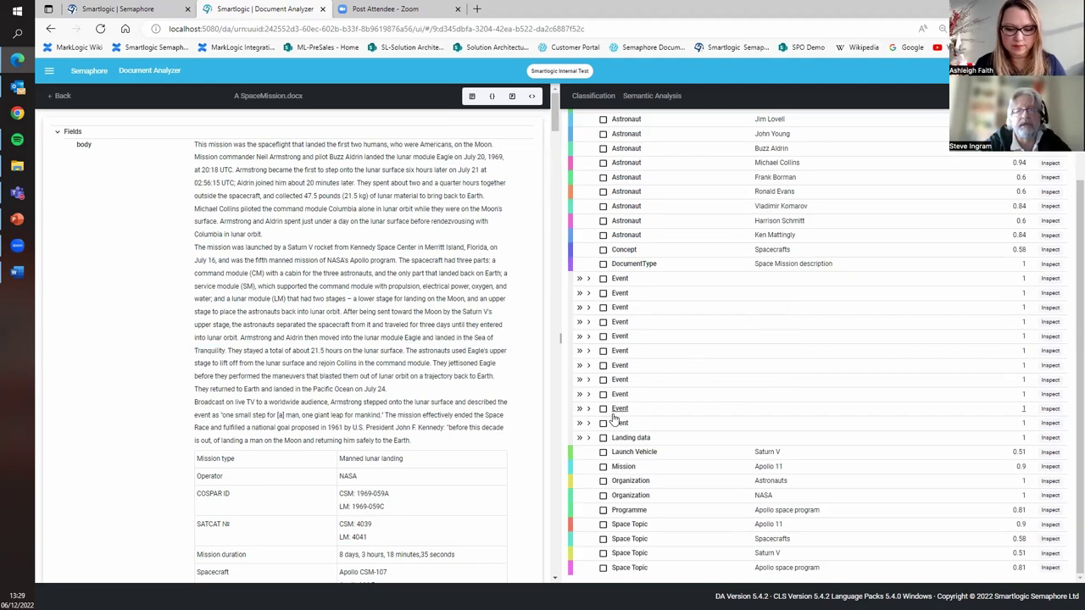
- Highlight the evidence for the launch date Event, the July 24, 1969 landing date Event and two further Events, showing the first two's details
left_click(603, 279)
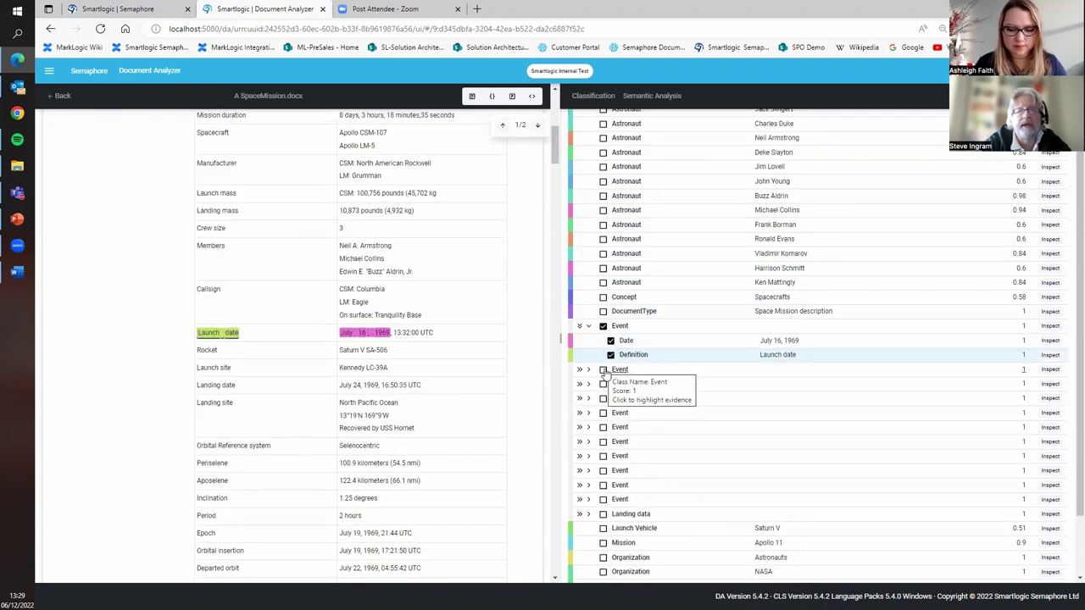
left_click(603, 371)
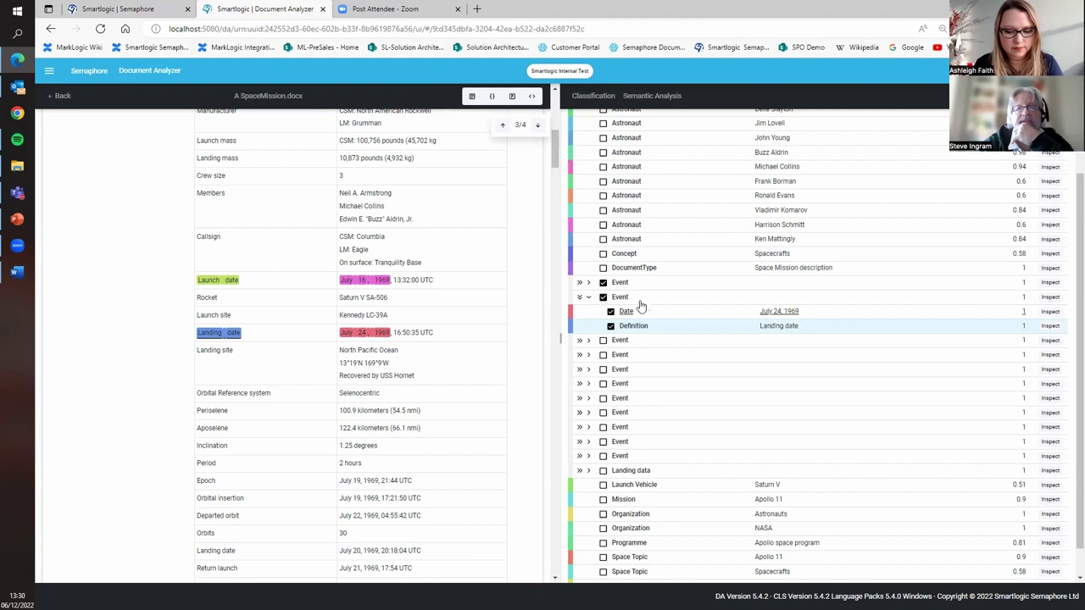
left_click(589, 283)
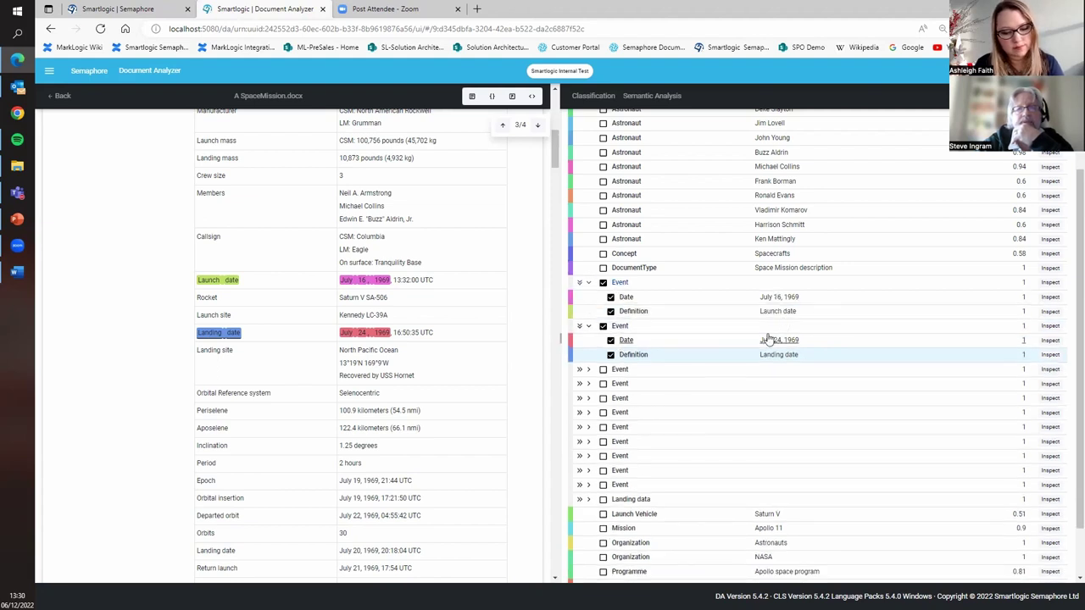
left_click(604, 414)
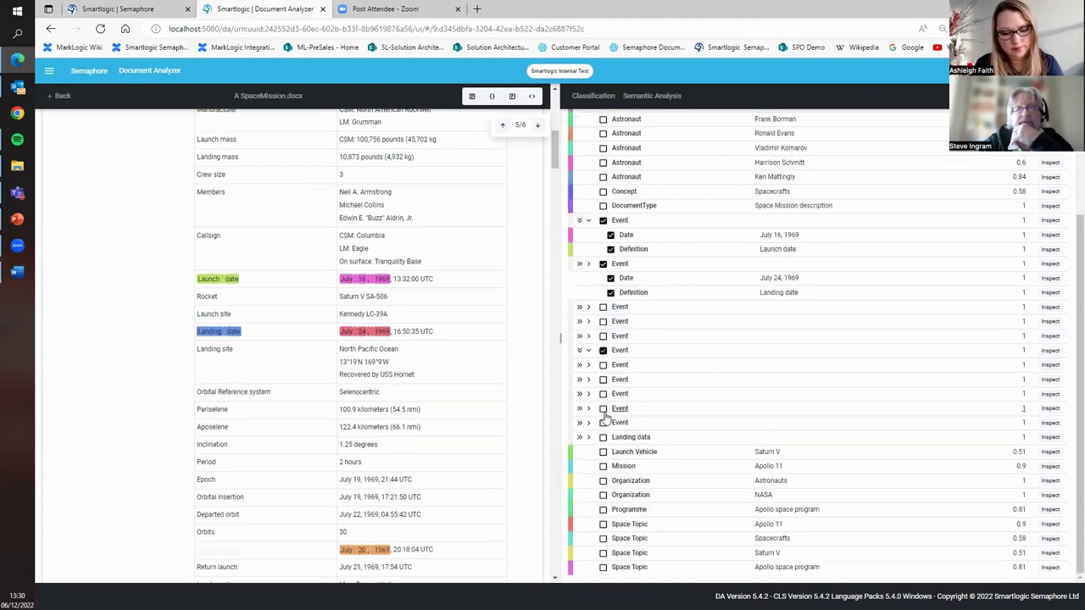
left_click(605, 410)
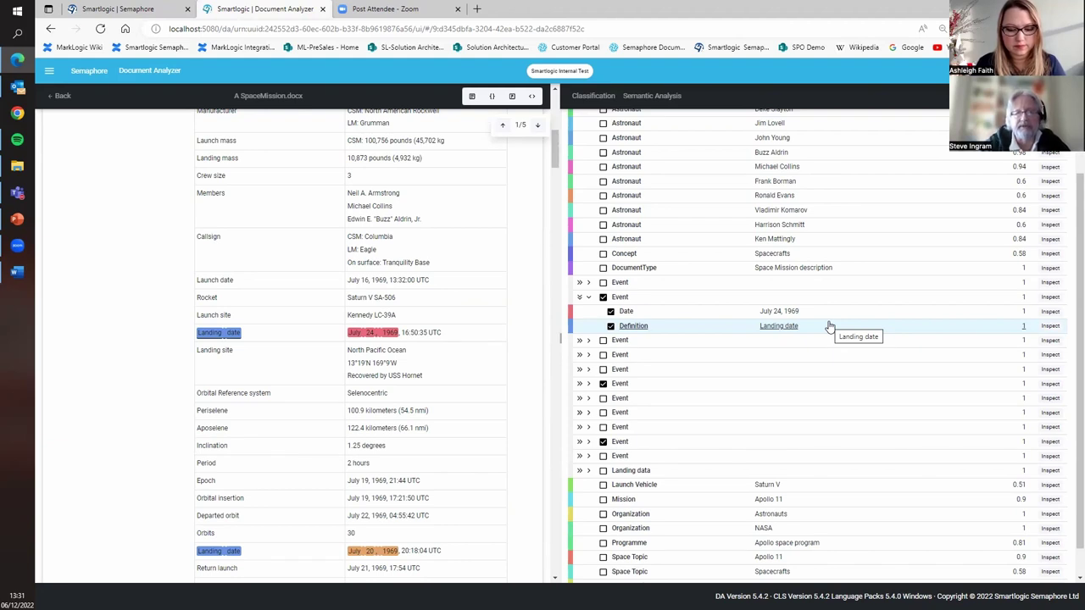
- Clear the remaining Event highlights and highlight the evidence for the Landing data fact
left_click(603, 442)
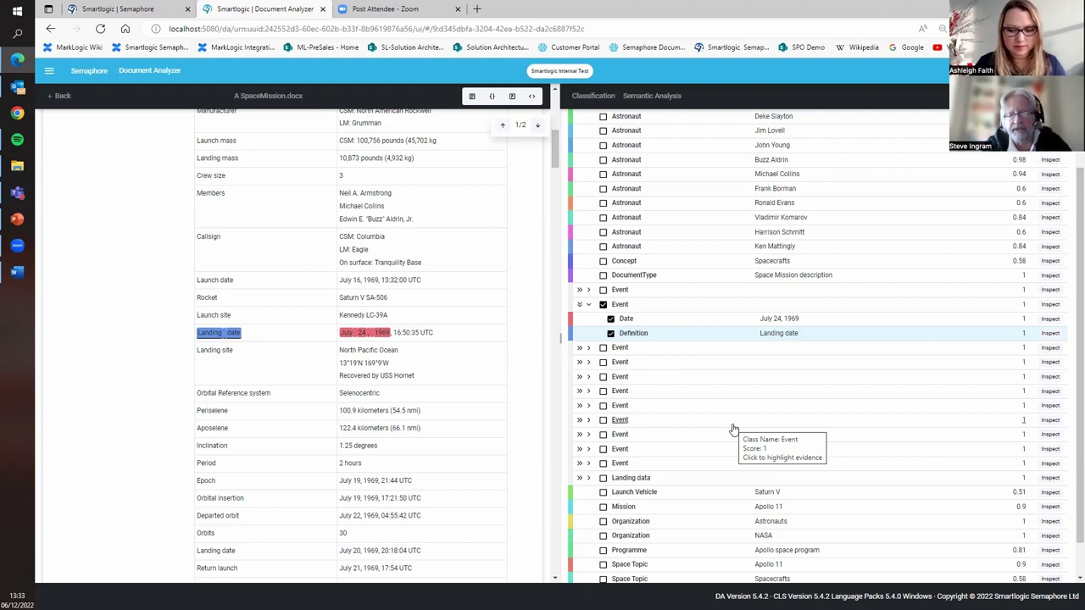
left_click(602, 306)
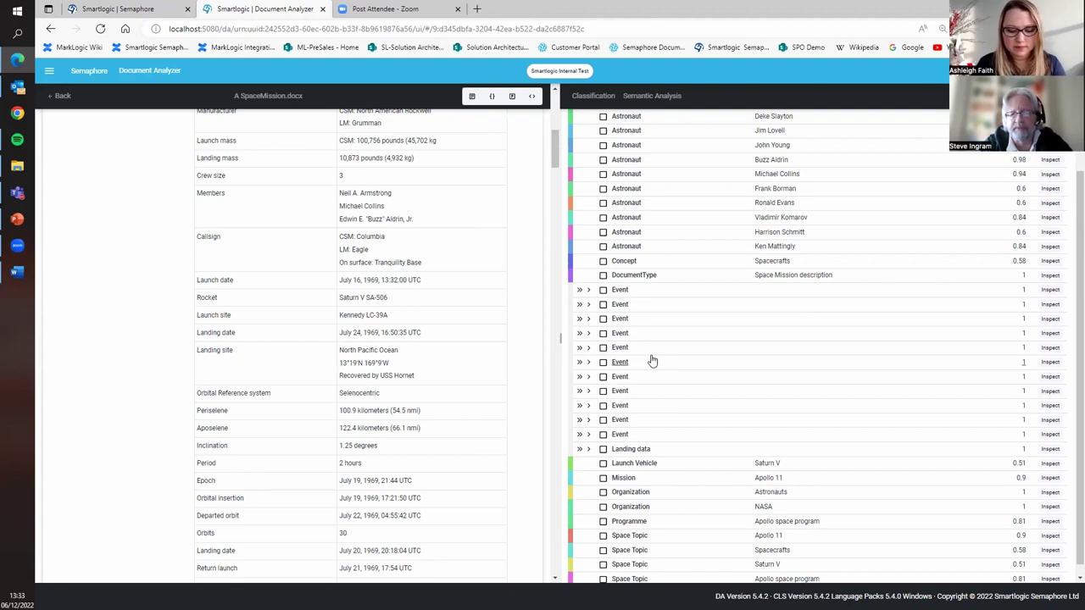
left_click(602, 448)
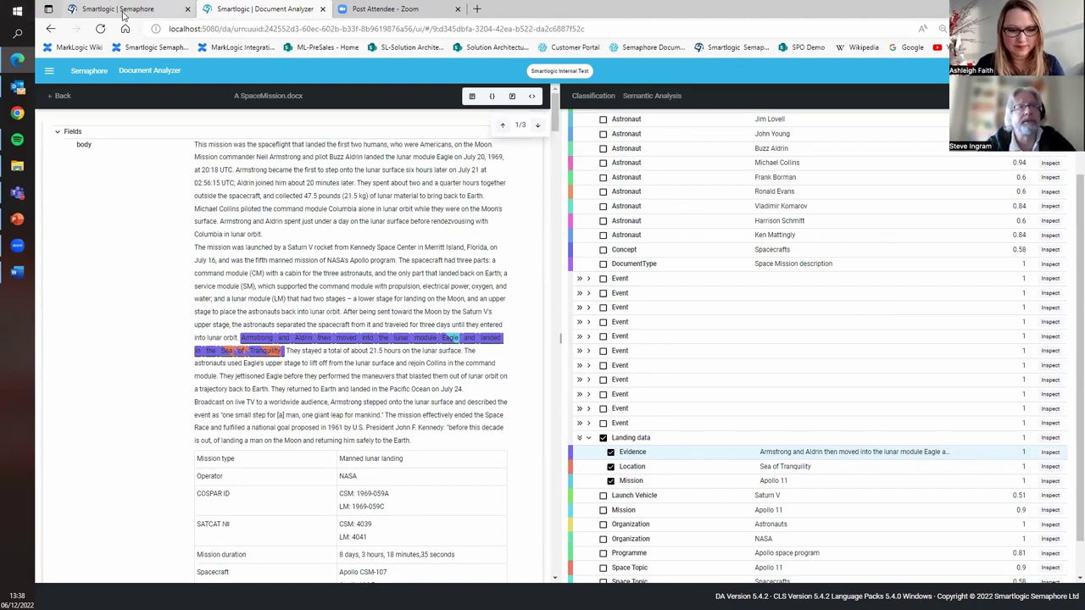
- Switch to the Semaphore home page, go to the knowledge models and bring up the actions for the Space Missions model
left_click(121, 10)
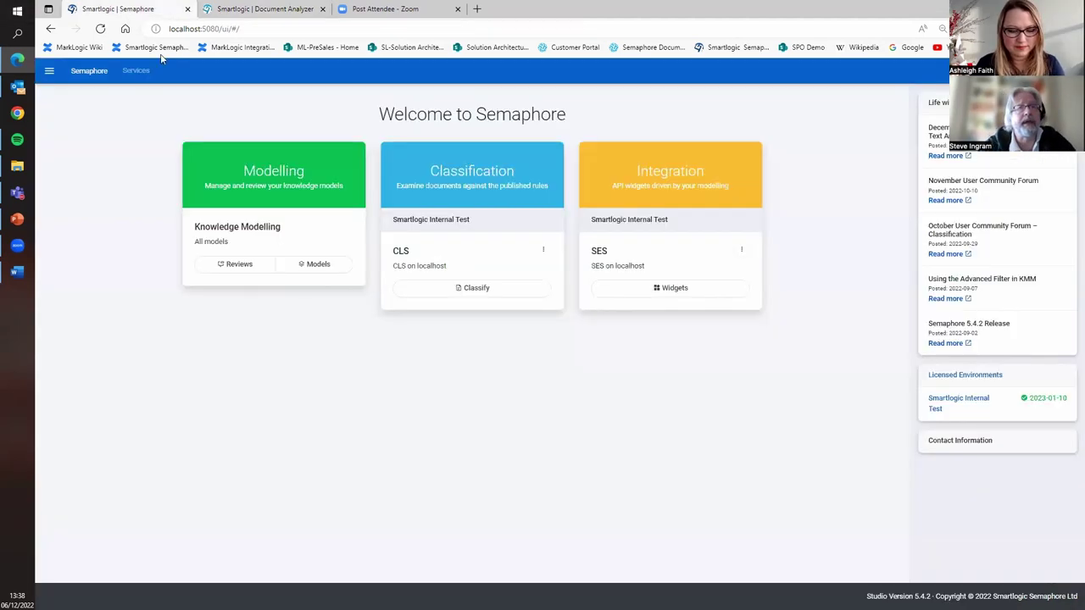
left_click(317, 264)
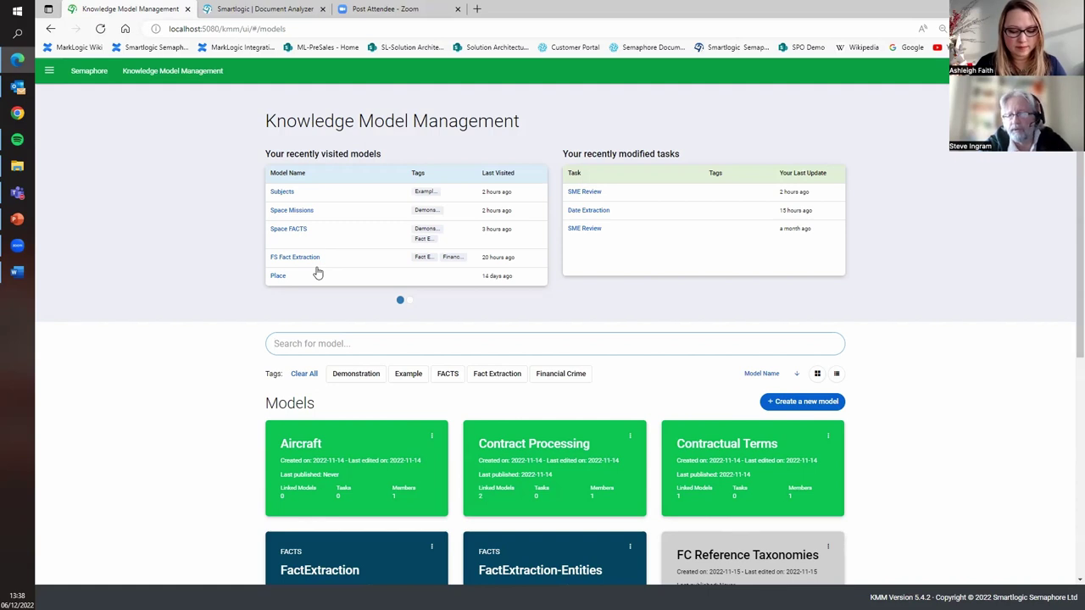
scroll(514, 162, "down", 4)
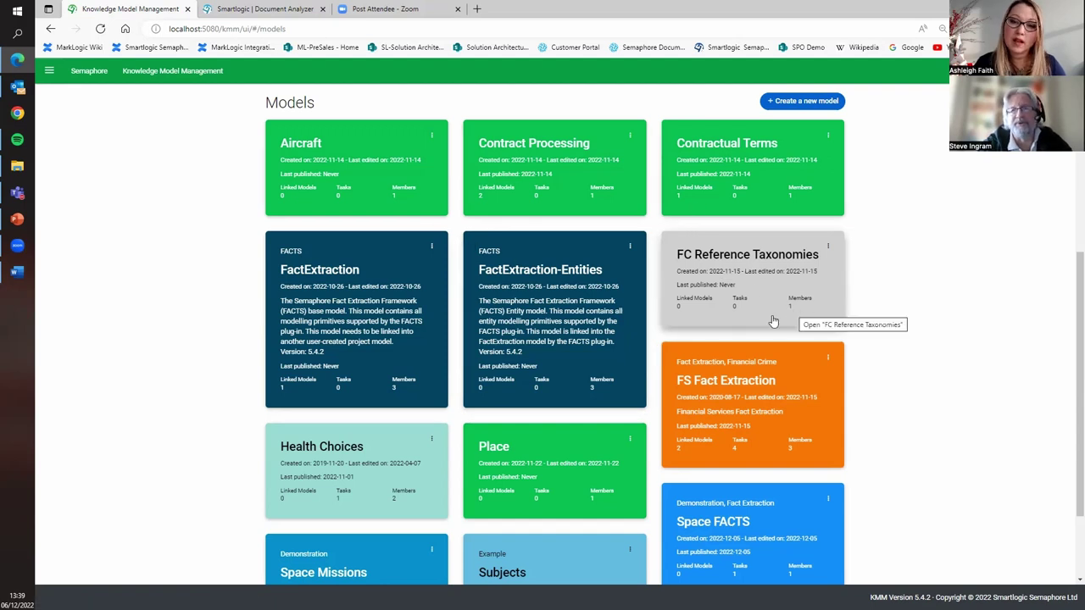
scroll(775, 317, "down", 2)
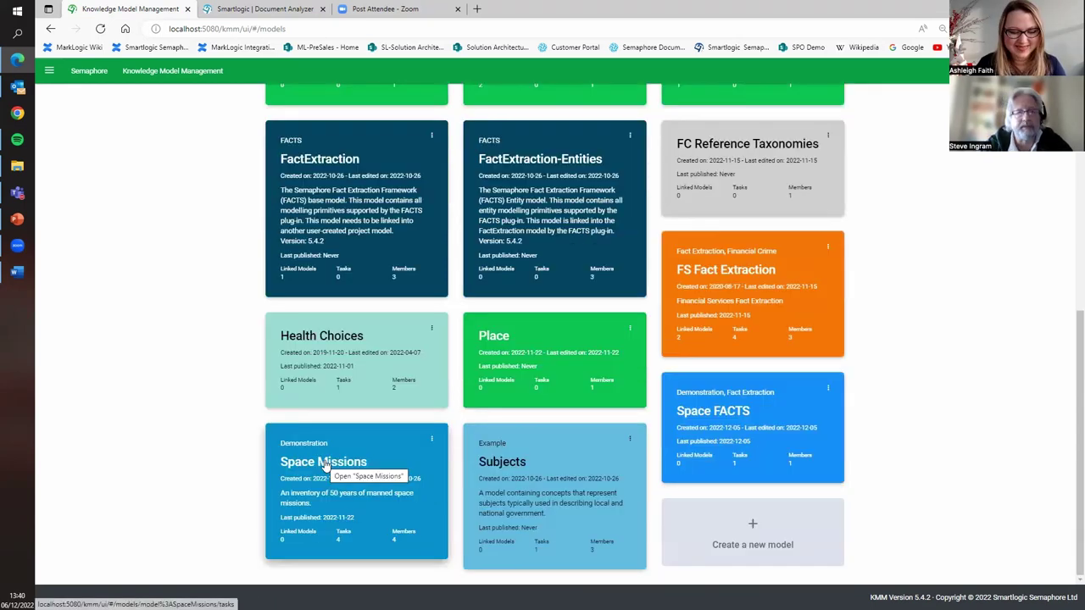
left_click(432, 439)
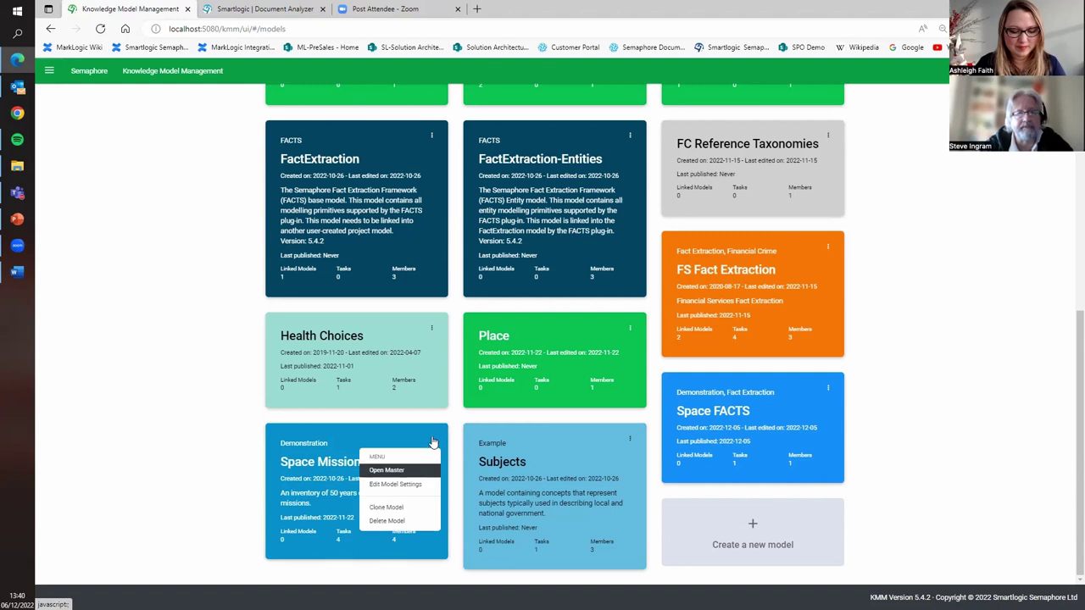